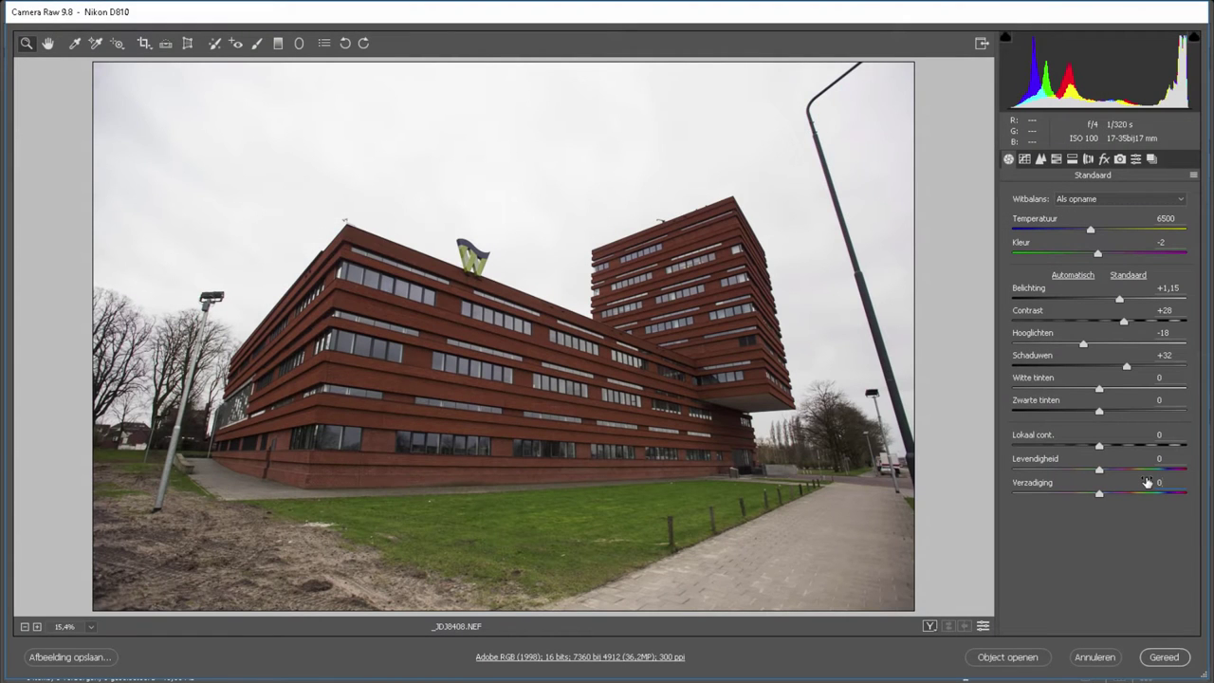
# Step: Set Lokaal cont. (local contrast) to +10 and Verzadiging (saturation) to +20 in the Basic panel
pyautogui.moveTo(1099, 446); pyautogui.dragTo(1107, 448)
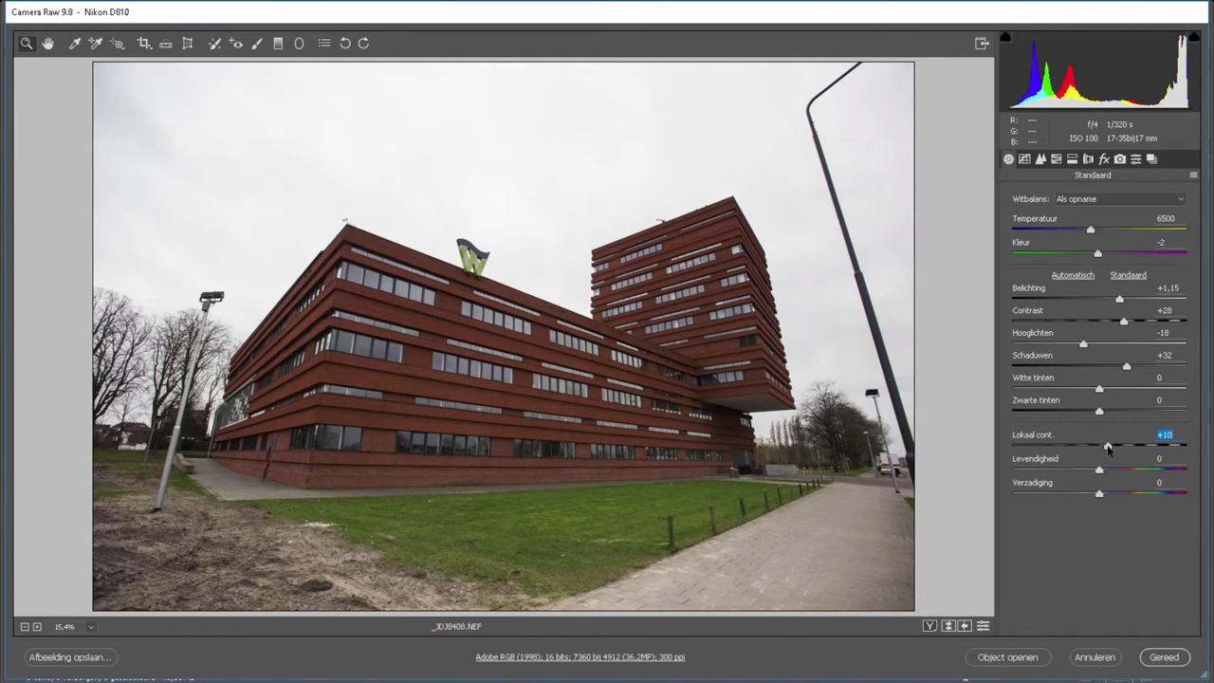
pyautogui.moveTo(1099, 493); pyautogui.dragTo(1116, 498)
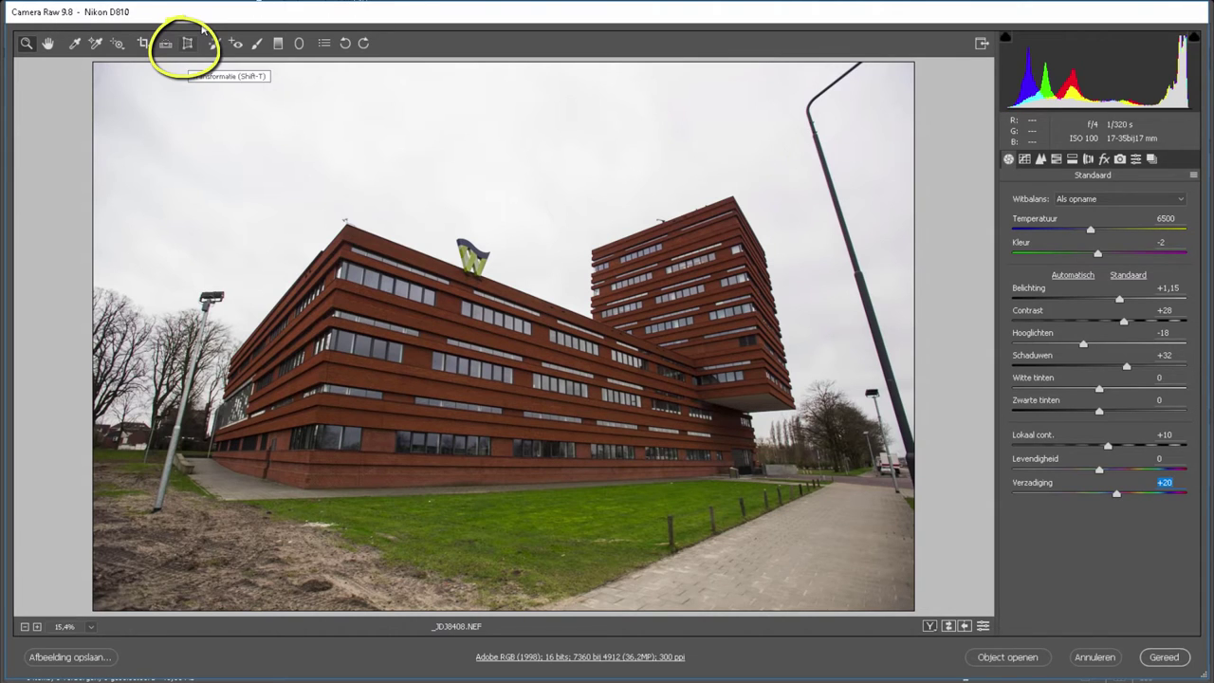
# Step: In Transform, try strong vertical and horizontal perspective corrections, returning each to 0
pyautogui.click(188, 44)
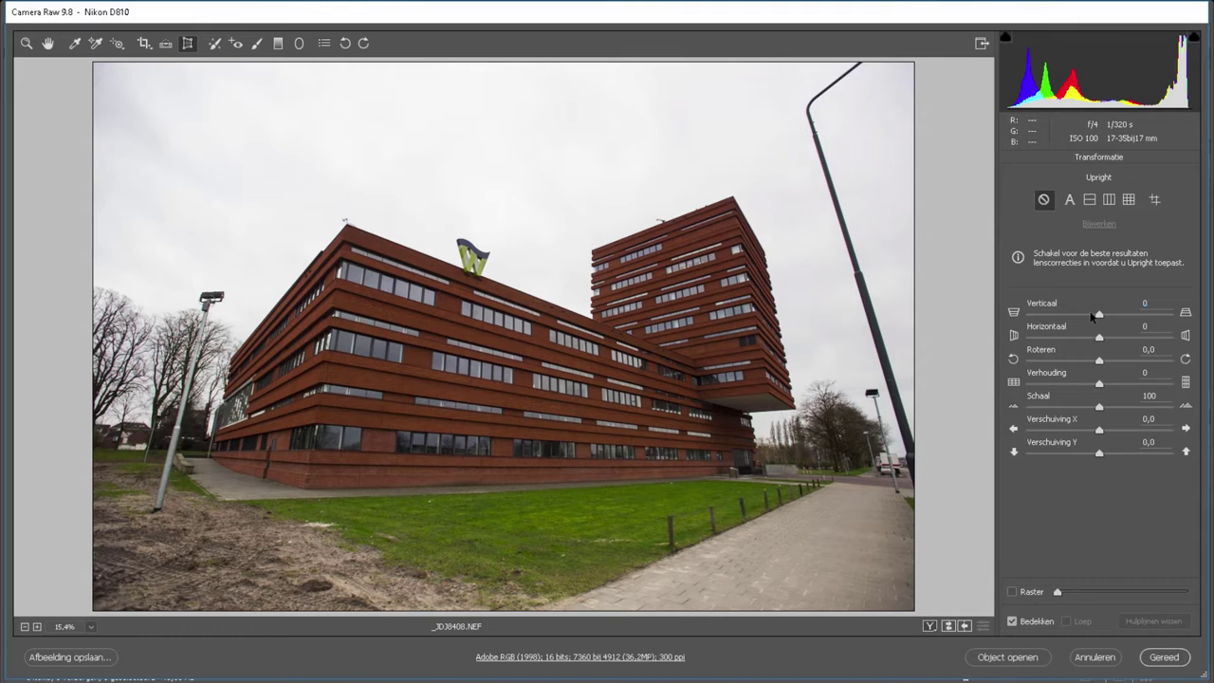
pyautogui.moveTo(1099, 314); pyautogui.dragTo(1062, 315)
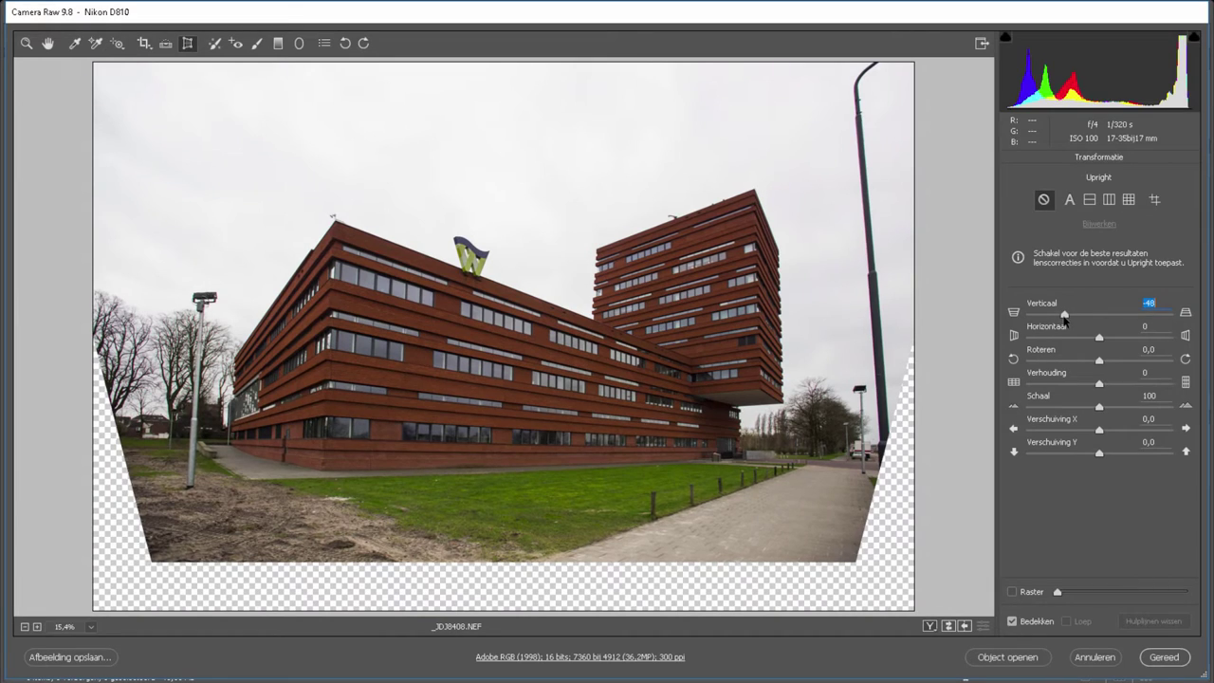
pyautogui.moveTo(1062, 316); pyautogui.dragTo(1063, 324)
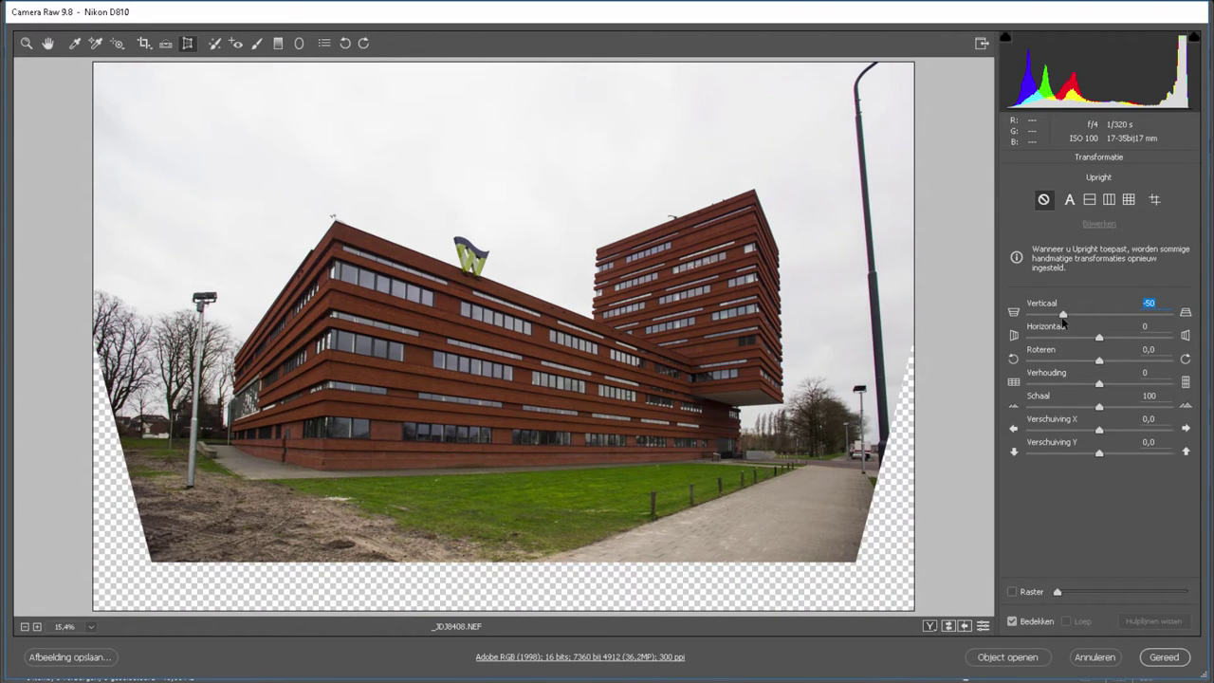
pyautogui.moveTo(1063, 316); pyautogui.dragTo(1134, 317)
pyautogui.write('0')
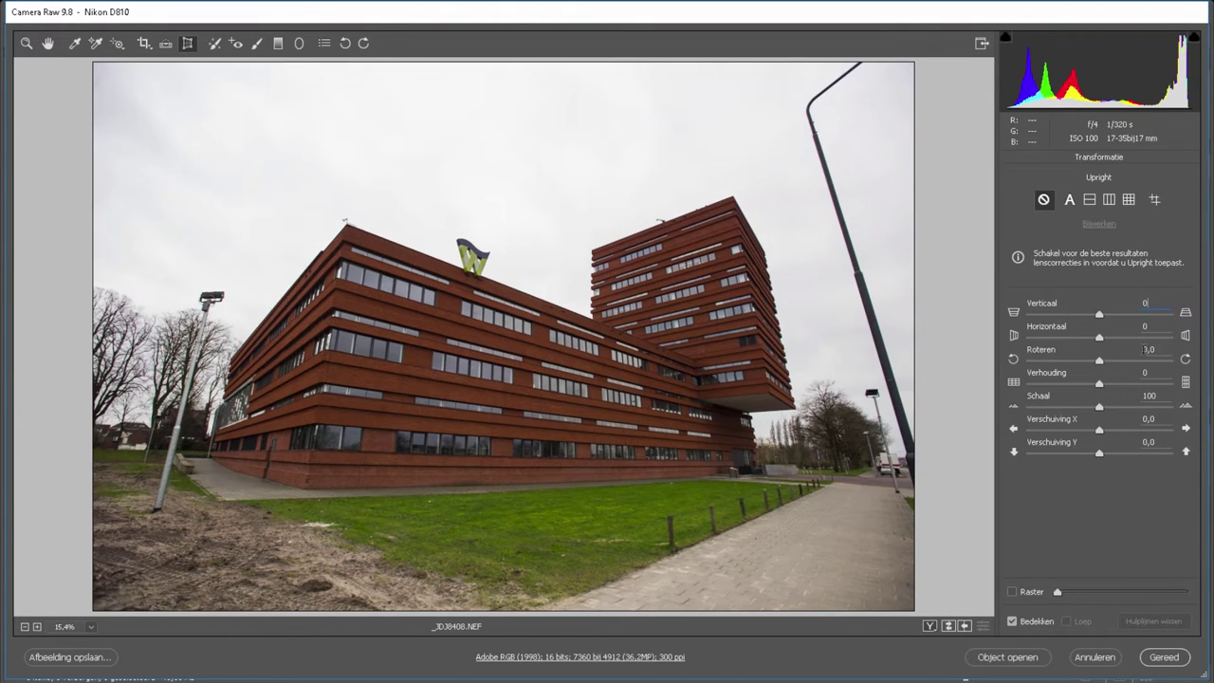
pyautogui.moveTo(1099, 336)
pyautogui.mouseDown()
pyautogui.moveTo(1129, 336)
pyautogui.moveTo(1071, 363)
pyautogui.mouseUp()
pyautogui.write('0')
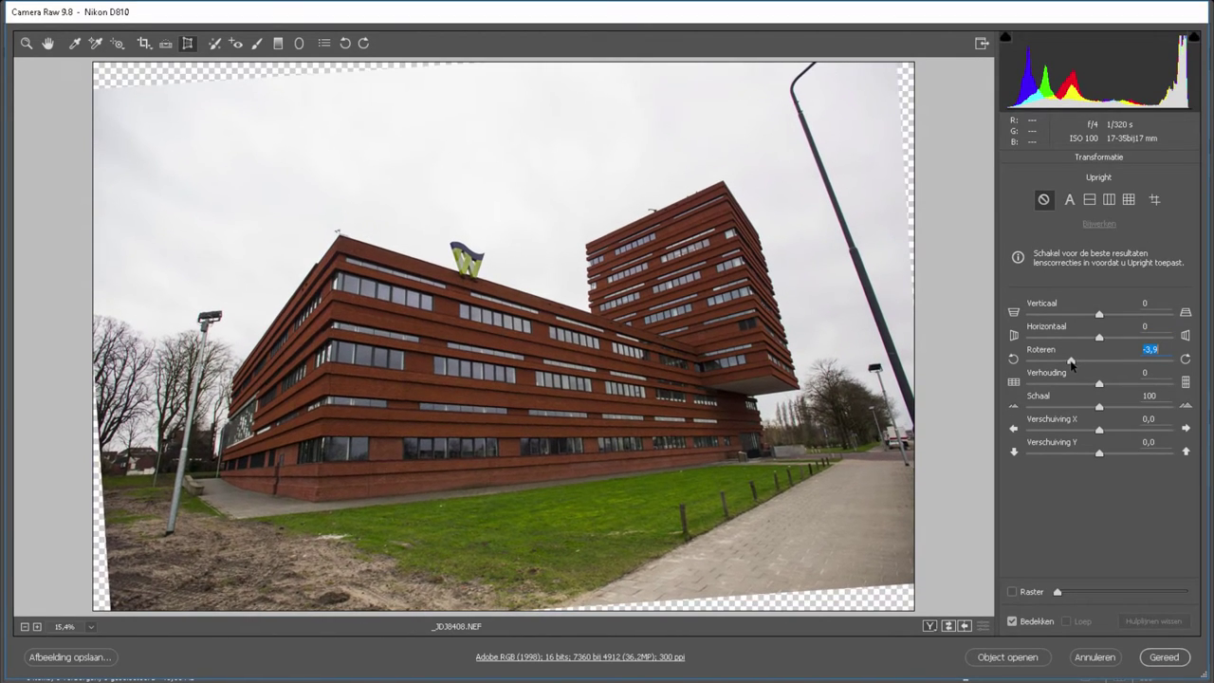
pyautogui.write('0')
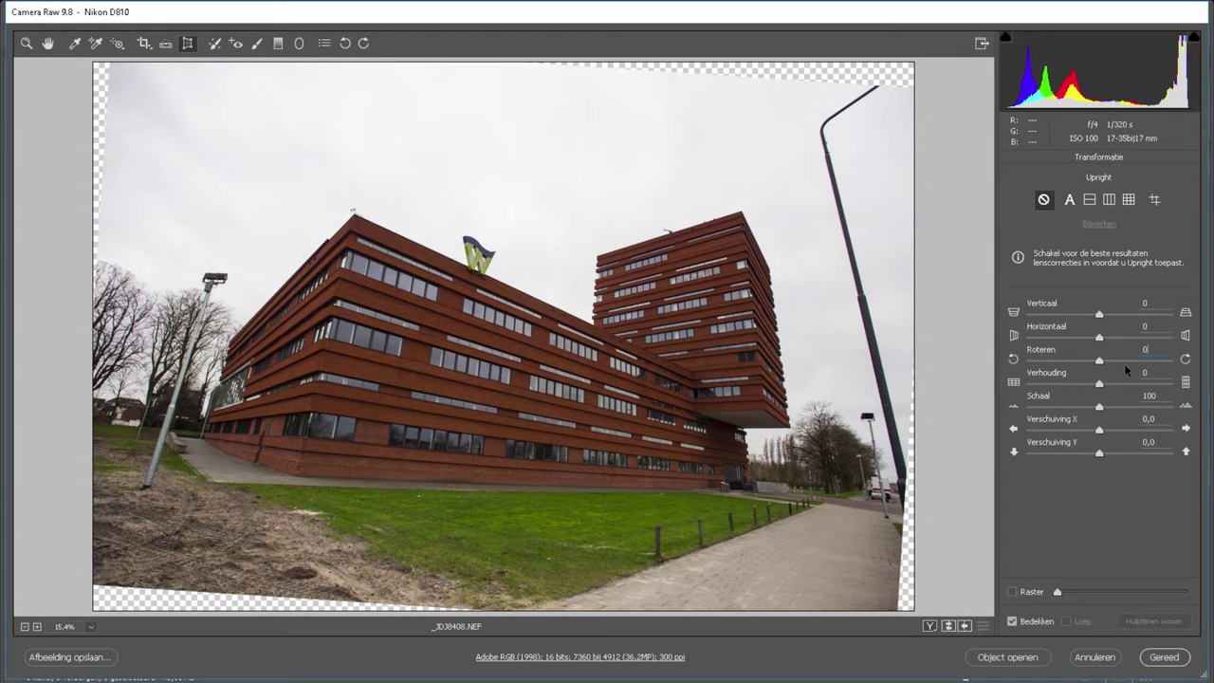
# Step: Test the aspect, scale and horizontal/vertical offset sliders, resetting each to default
pyautogui.moveTo(1099, 383); pyautogui.dragTo(1133, 383)
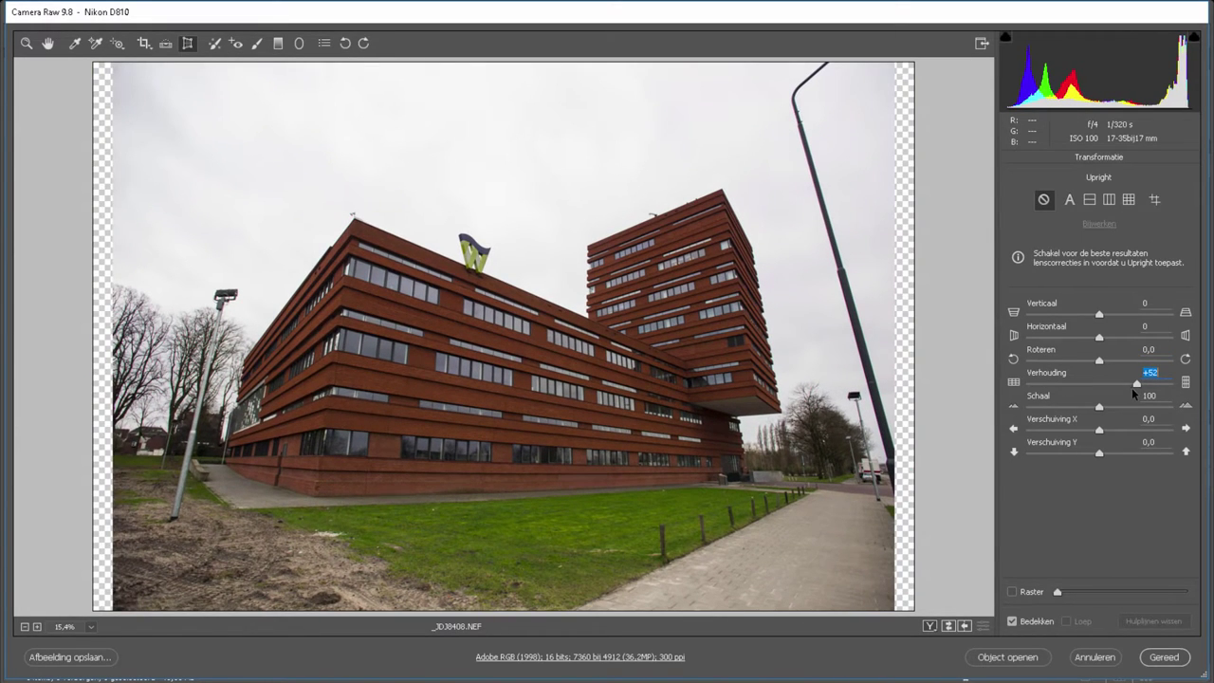
pyautogui.write('0')
pyautogui.moveTo(1124, 406); pyautogui.dragTo(1075, 411)
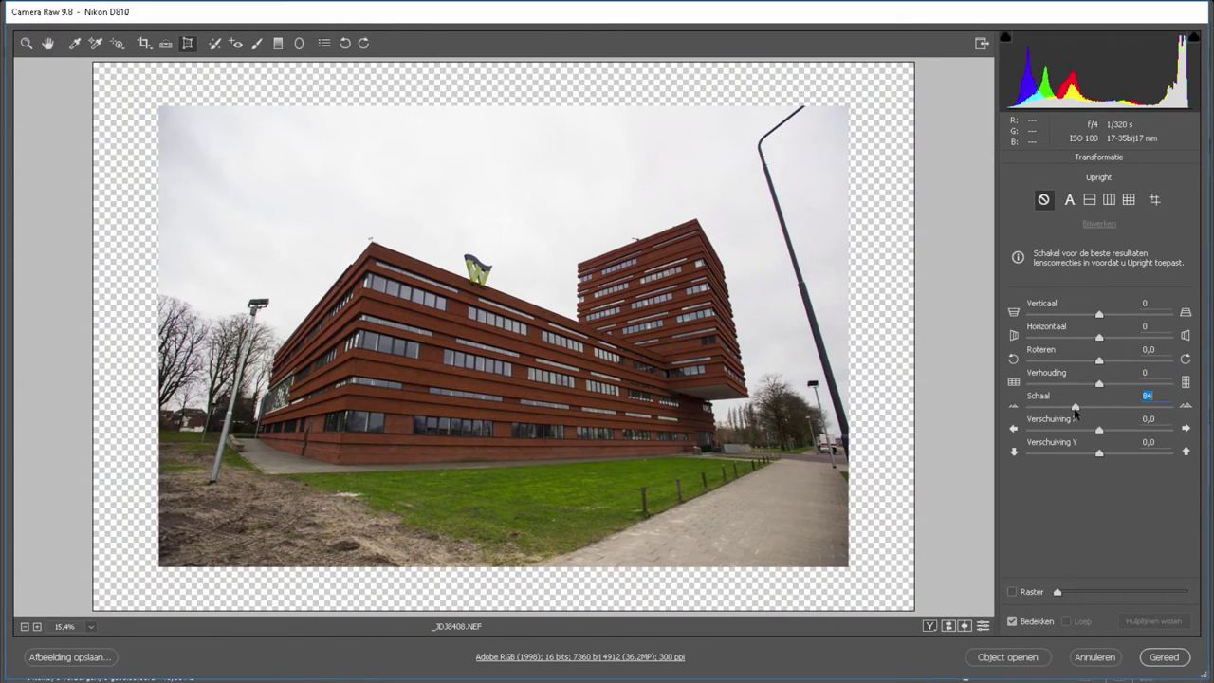
pyautogui.doubleClick(1075, 408)
pyautogui.moveTo(1099, 430); pyautogui.dragTo(1126, 435)
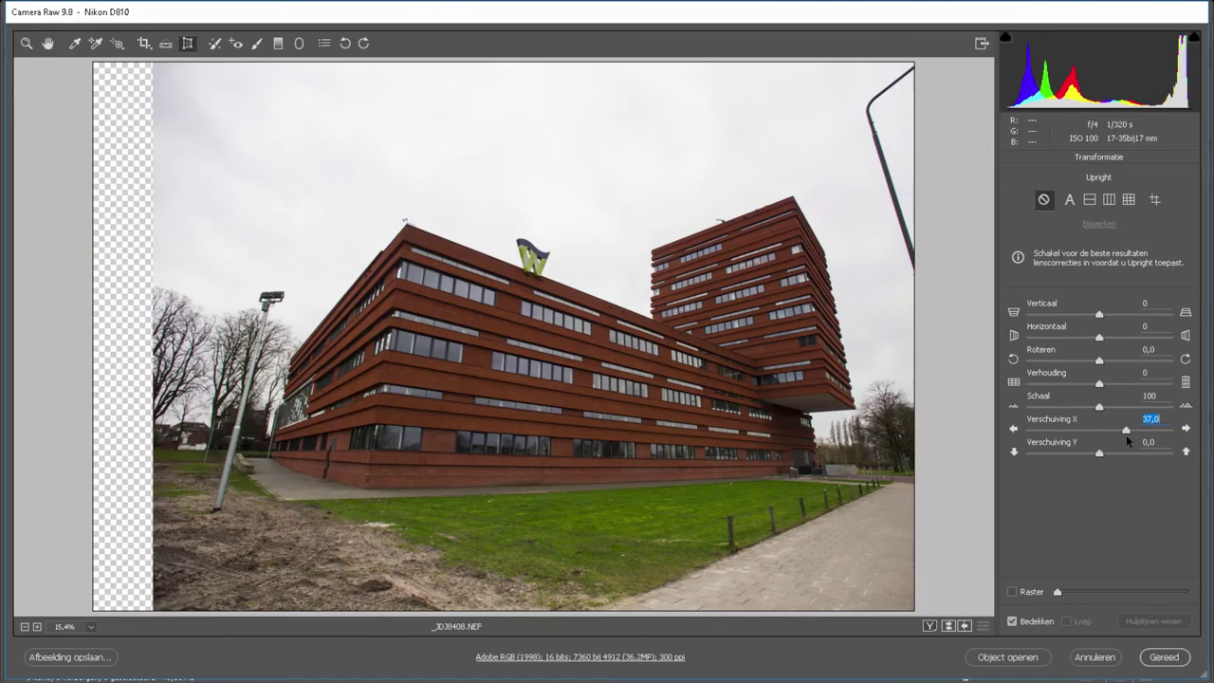
pyautogui.doubleClick(1125, 435)
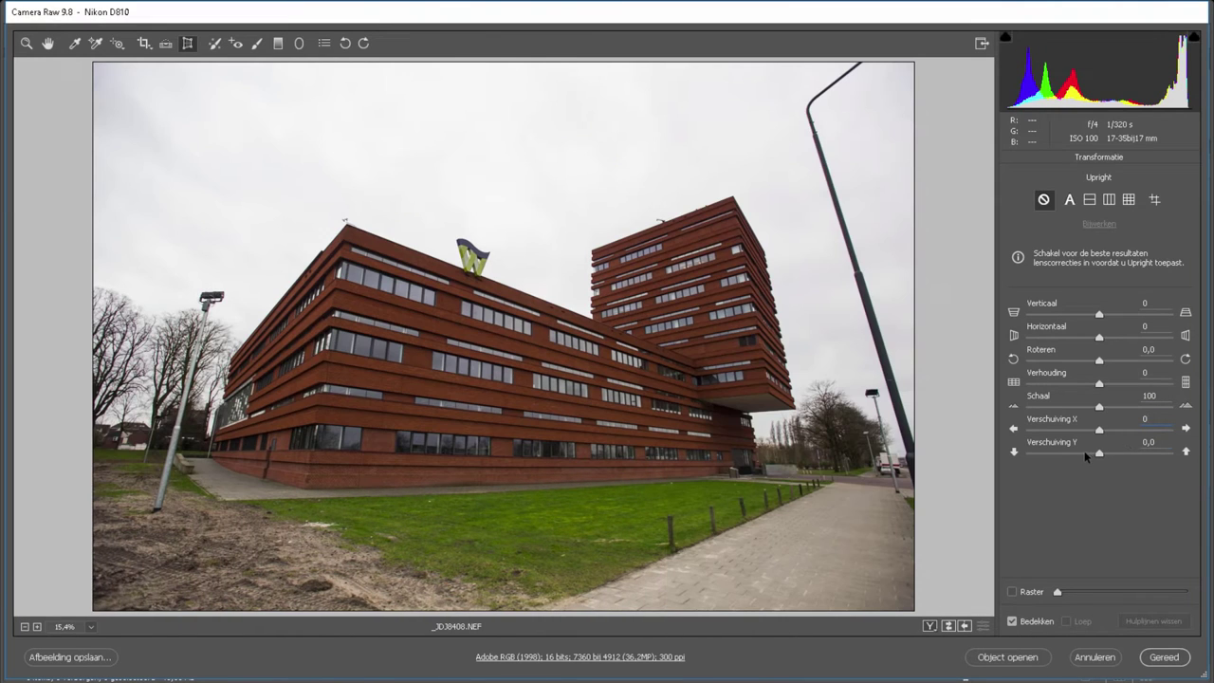
pyautogui.moveTo(1084, 452); pyautogui.dragTo(1126, 460)
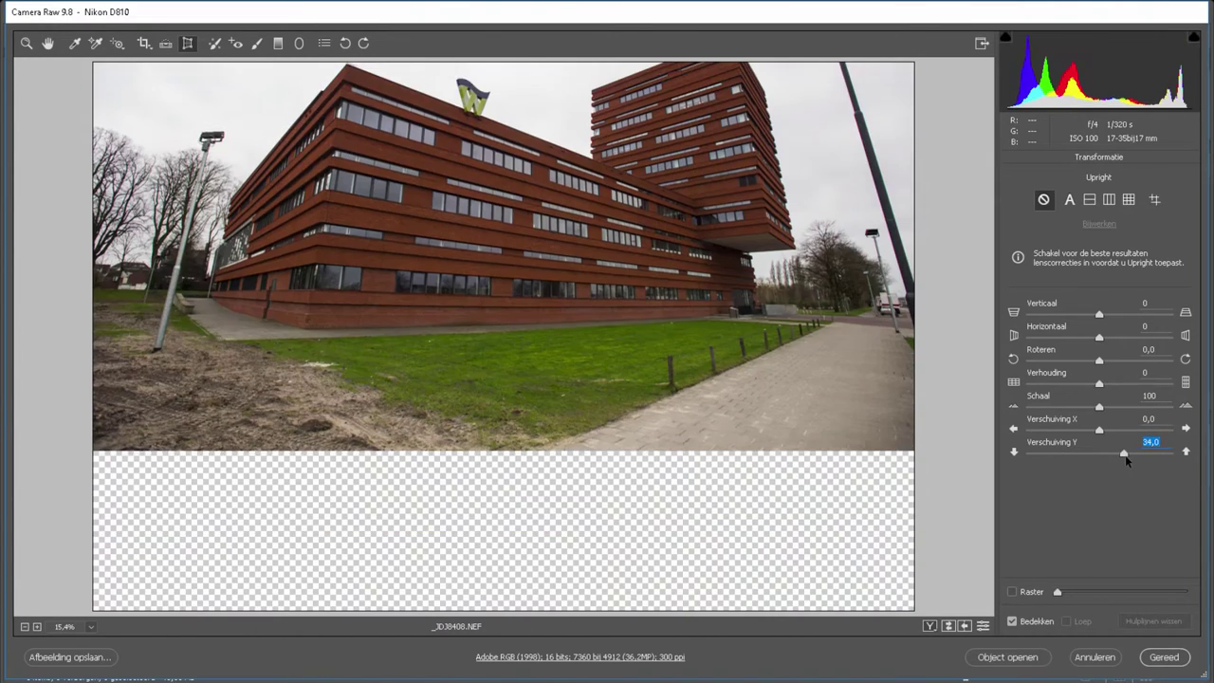
pyautogui.doubleClick(1125, 454)
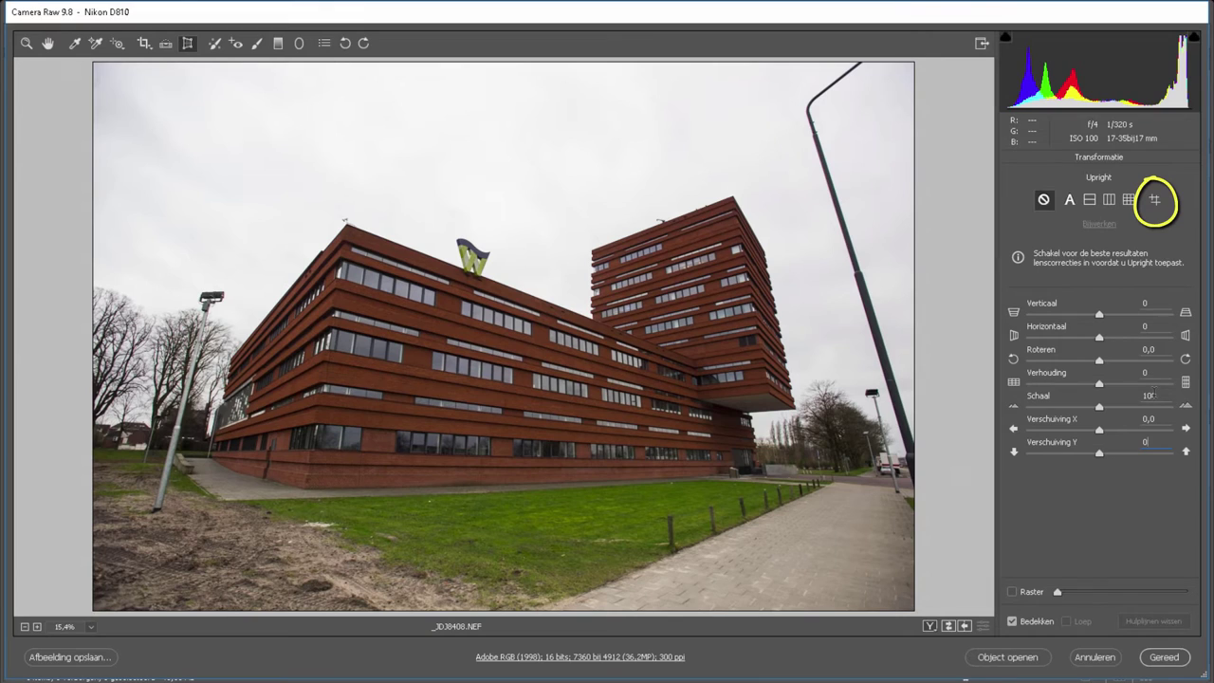
# Step: Draw Upright guides on the tower edge and left building corner, then raise scale to 126
pyautogui.click(1154, 199)
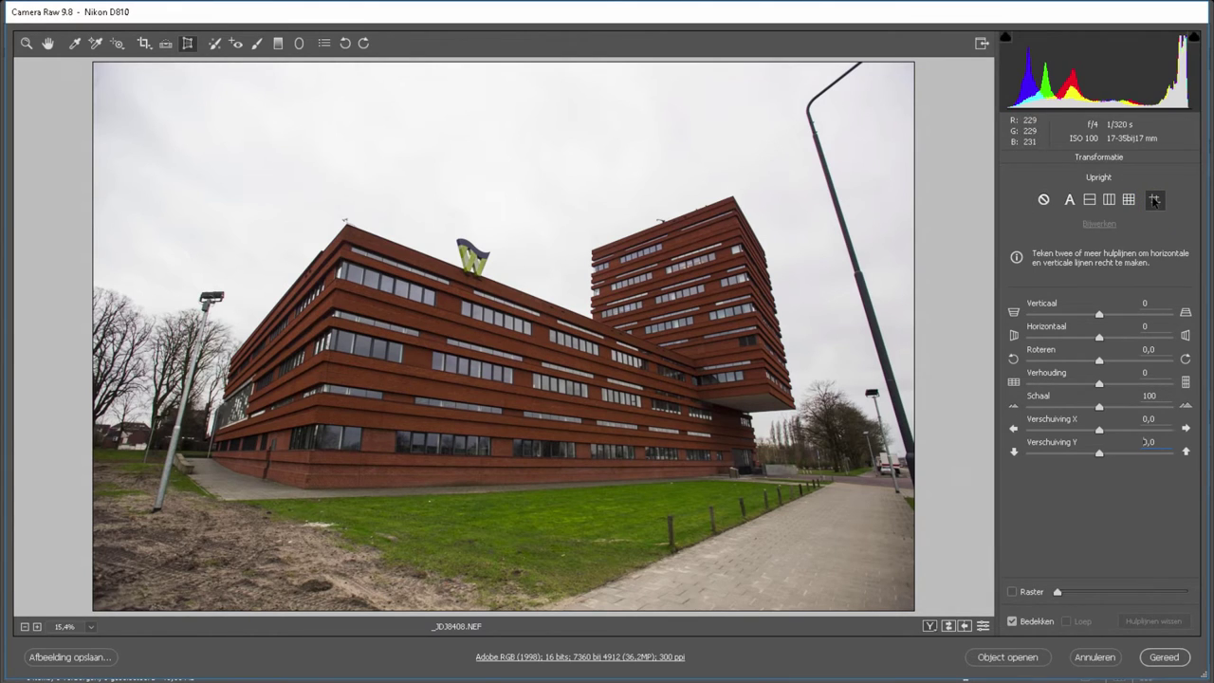
pyautogui.moveTo(733, 199); pyautogui.dragTo(768, 399)
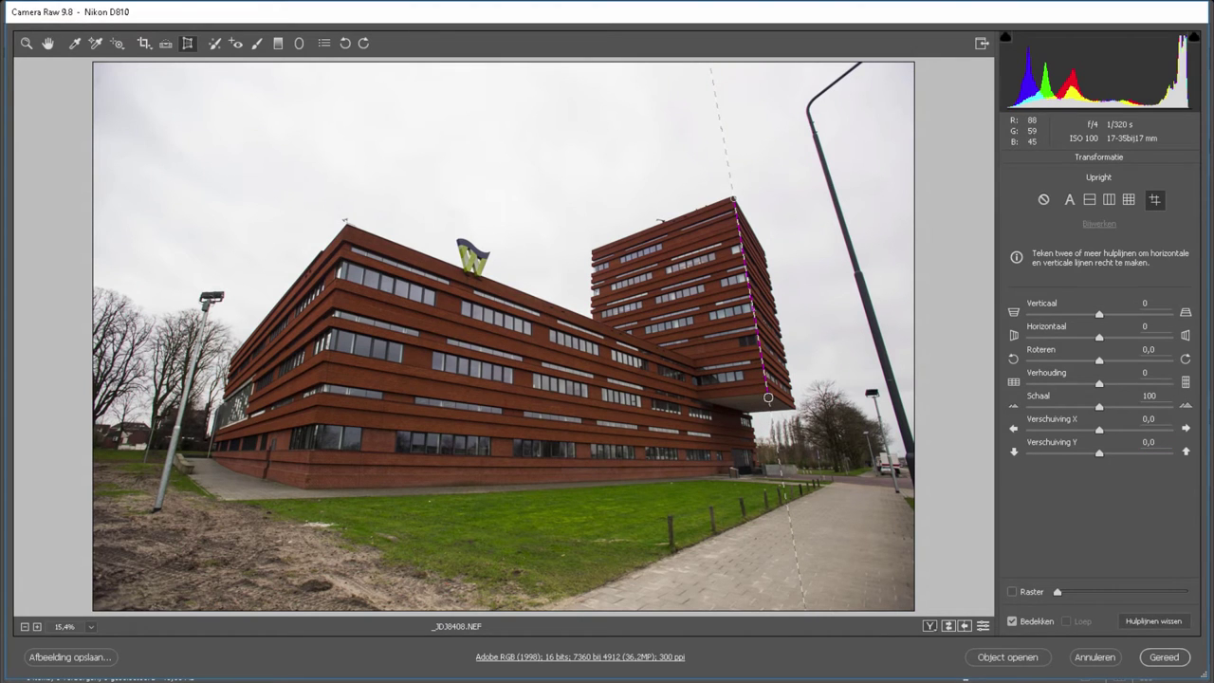
pyautogui.moveTo(343, 223); pyautogui.dragTo(341, 521)
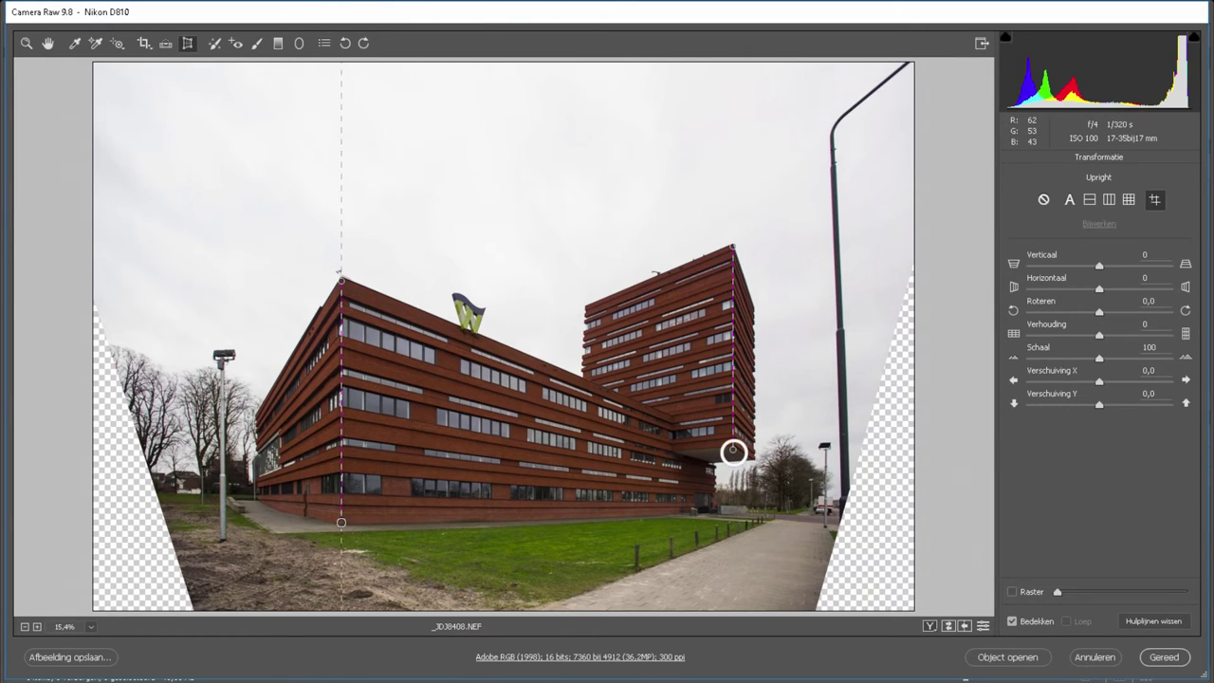
pyautogui.rightClick(734, 449)
pyautogui.press('Escape')
pyautogui.moveTo(733, 451); pyautogui.dragTo(731, 462)
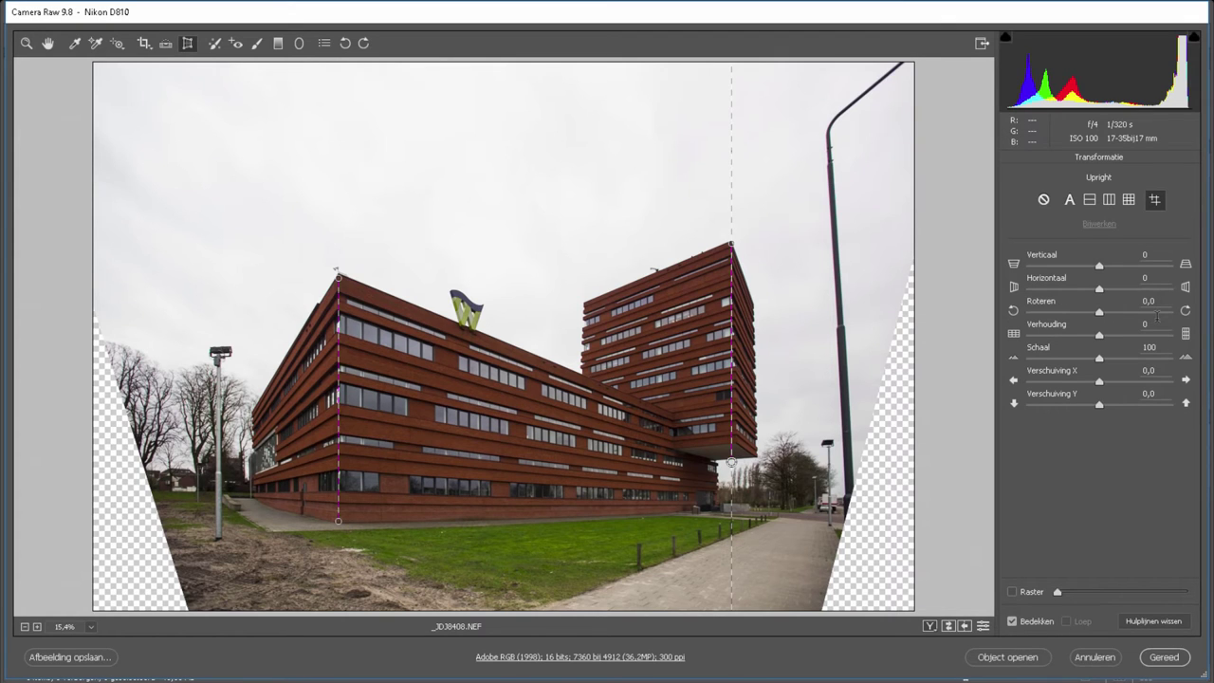
pyautogui.moveTo(1100, 358); pyautogui.dragTo(1136, 364)
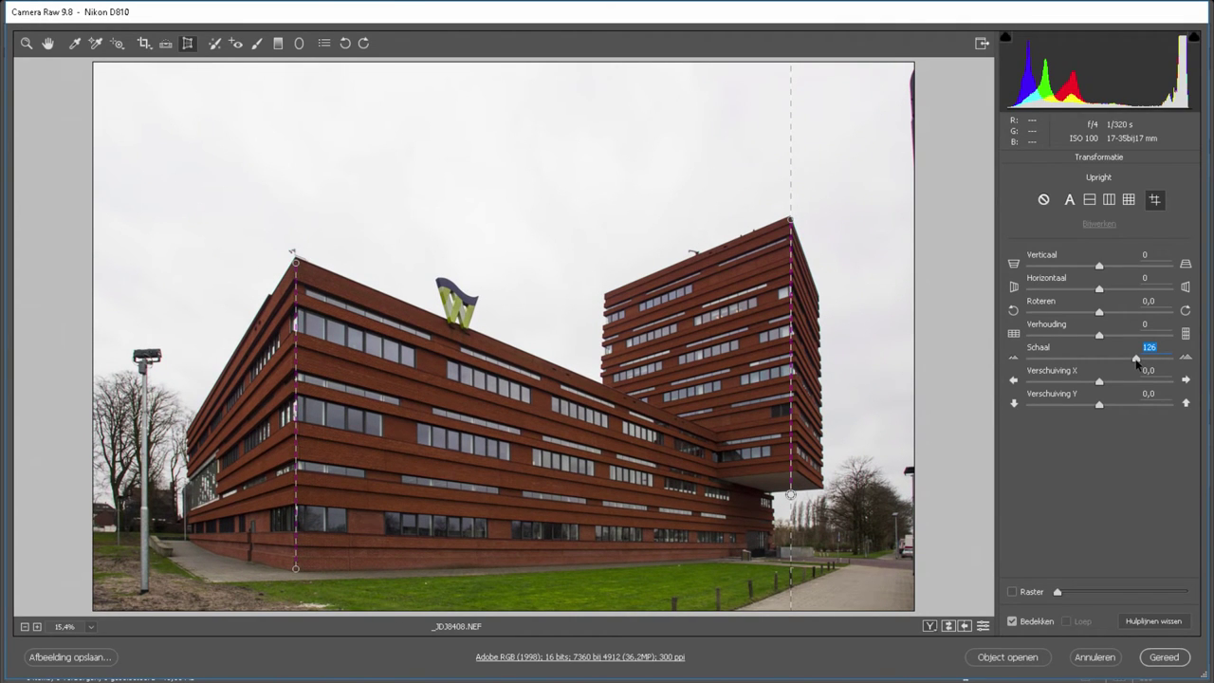
# Step: Set aspect to +21 and compare scale 126 against 100, ending at 100
pyautogui.moveTo(1099, 335)
pyautogui.mouseDown()
pyautogui.moveTo(1084, 339)
pyautogui.moveTo(1111, 341)
pyautogui.mouseUp()
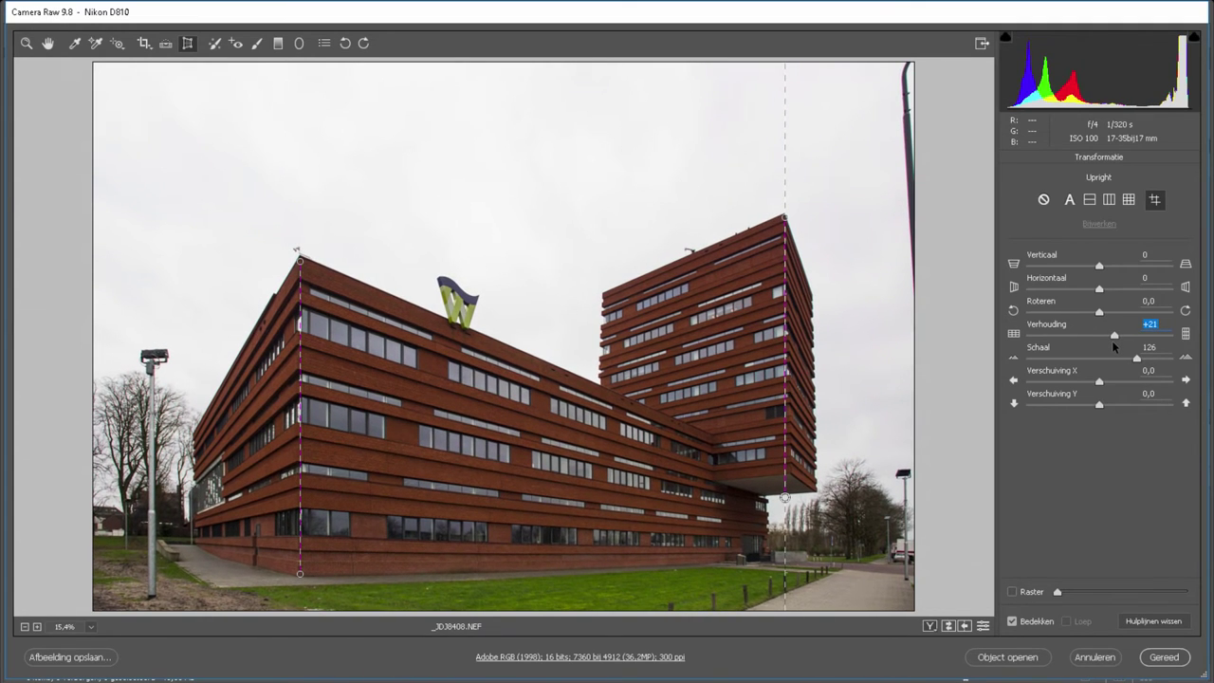
pyautogui.click(1137, 359)
pyautogui.write('100')
pyautogui.press('Return')
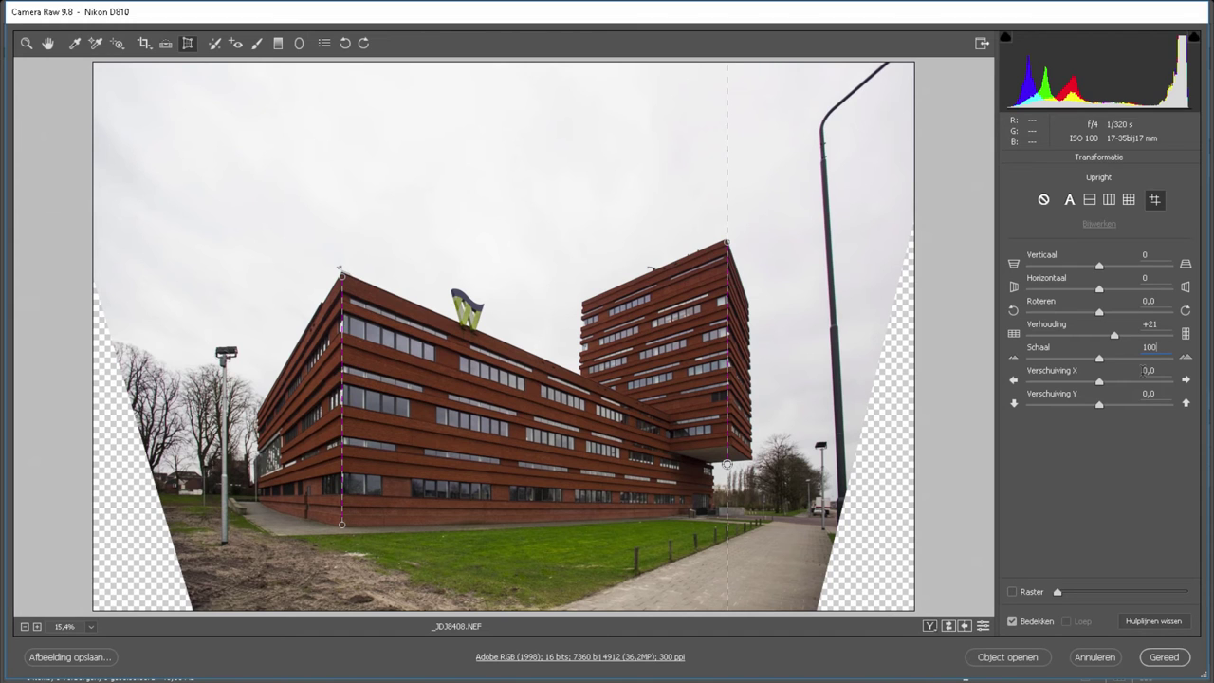
pyautogui.write('126')
pyautogui.press('Return')
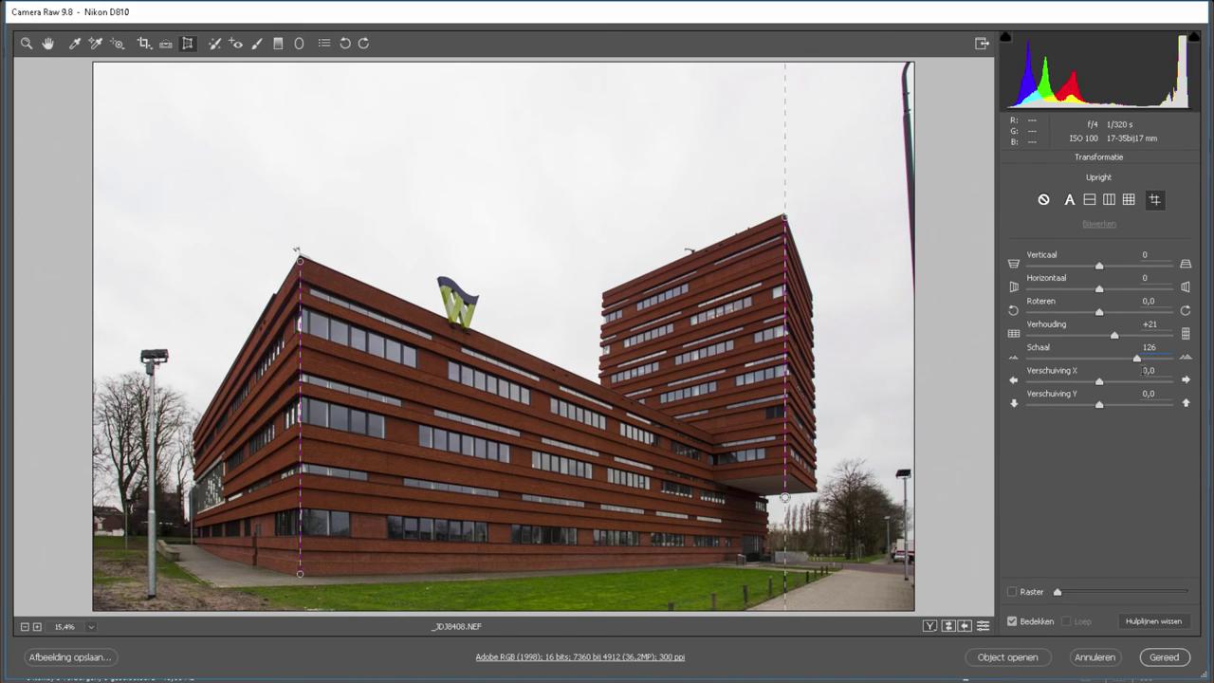
pyautogui.write('100')
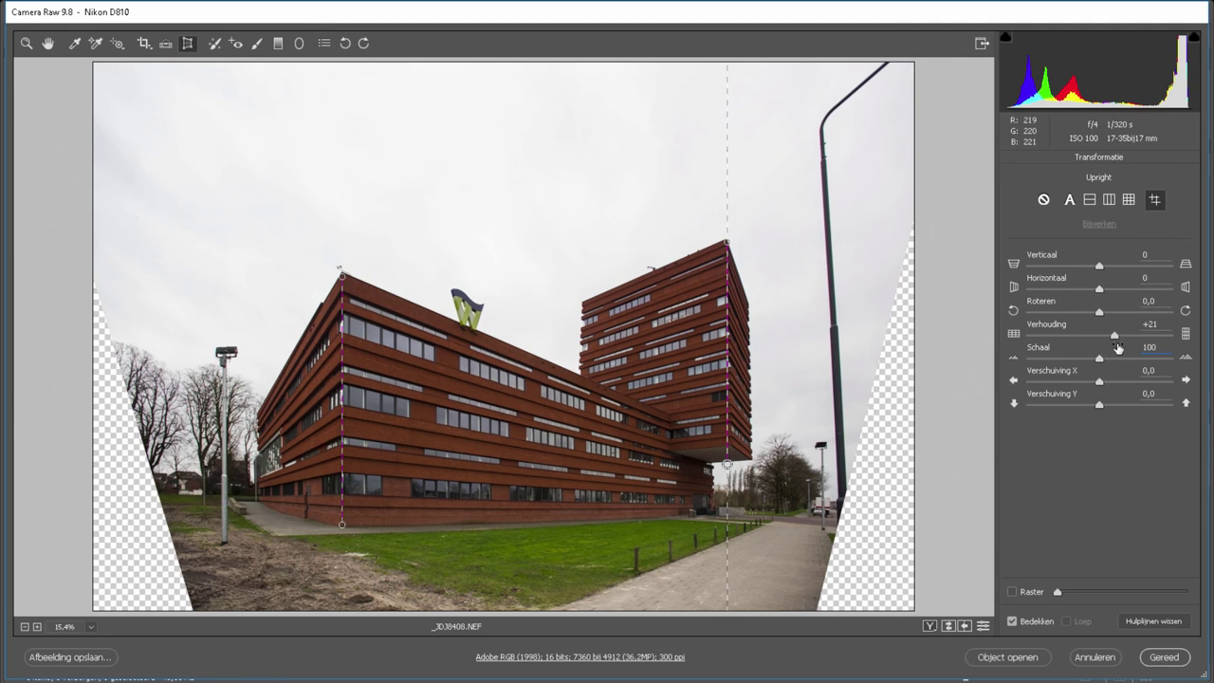
# Step: Crop the photo to a 2:3 frame of 5618 × 3745 pixels, excluding the transparent wedges
pyautogui.click(144, 43)
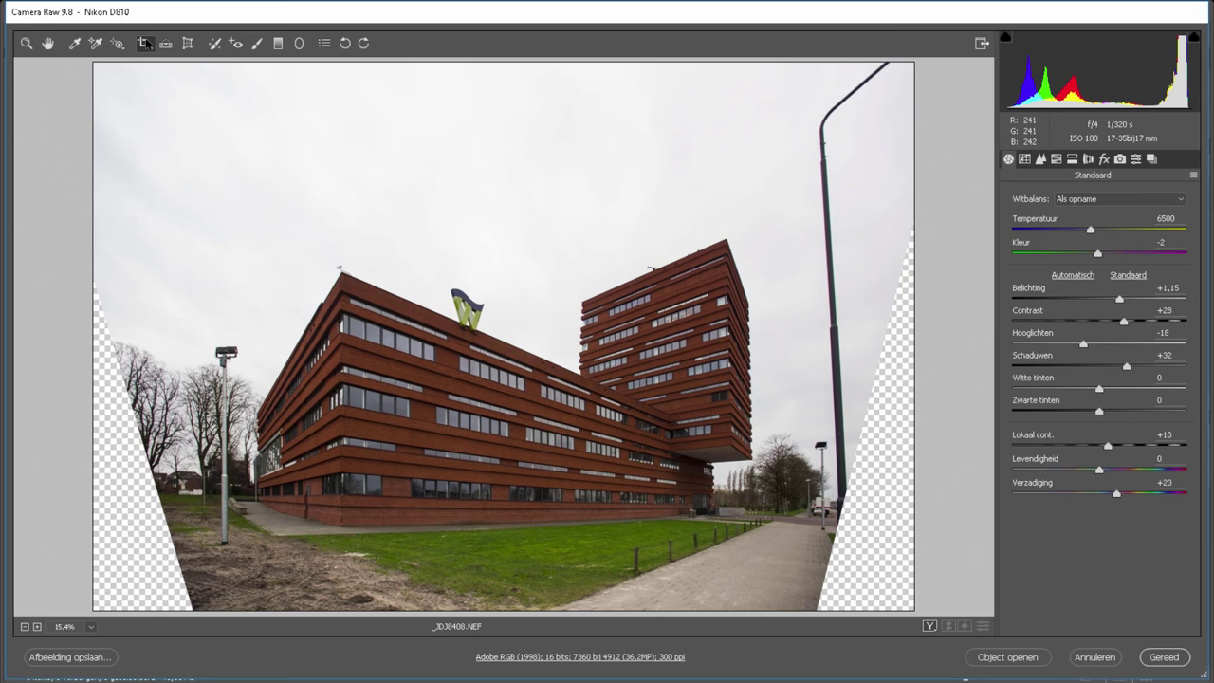
pyautogui.click(147, 44)
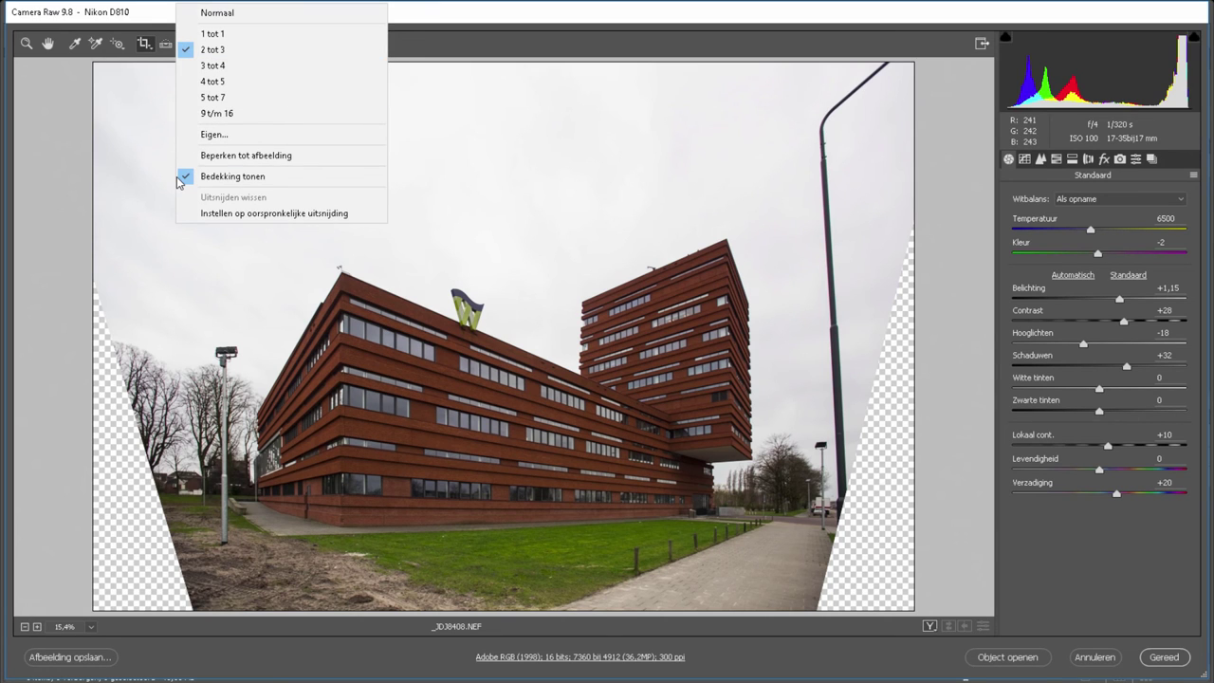
pyautogui.moveTo(178, 182); pyautogui.dragTo(906, 159)
pyautogui.hotkey('shift', 't')
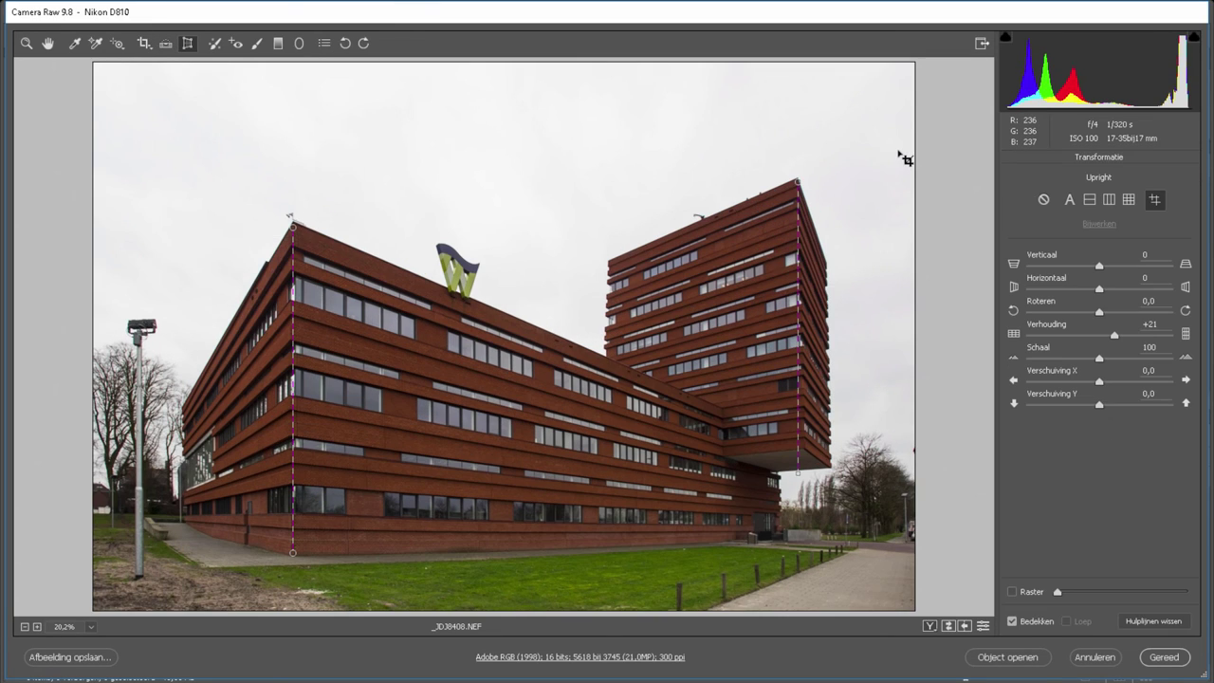